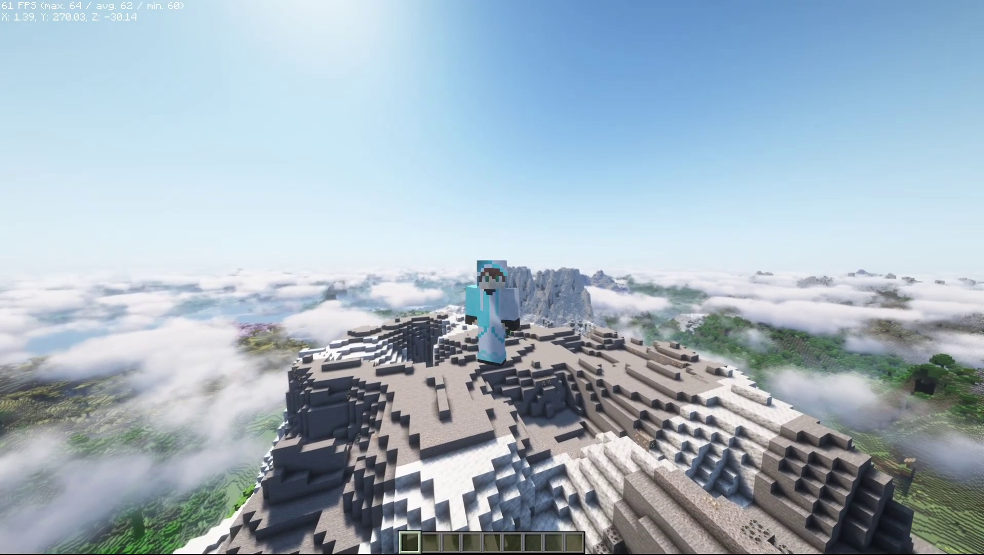
Review the render distance, quality preset and CPU load in the Distant Horizons config, and return to the game
key("Escape")
left_click(411, 229)
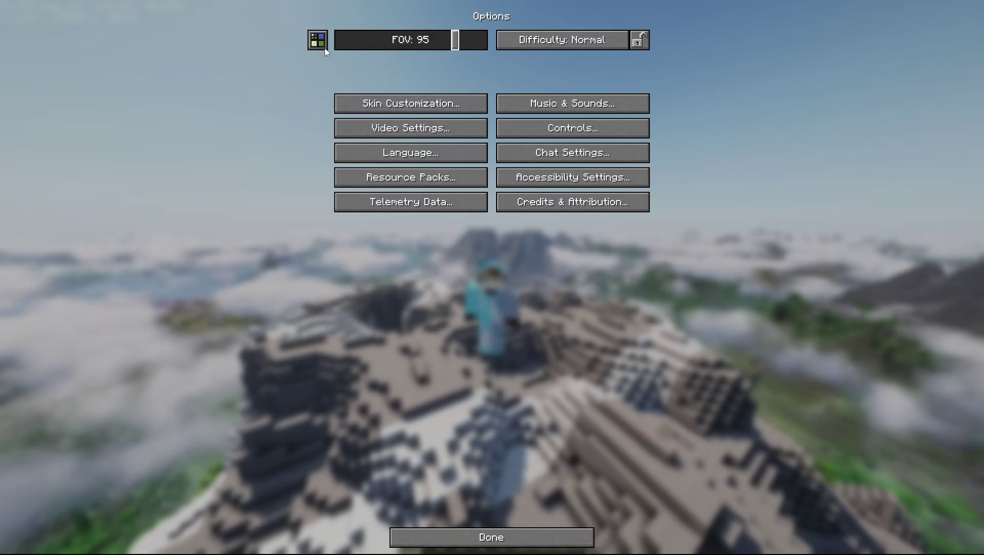
left_click(324, 48)
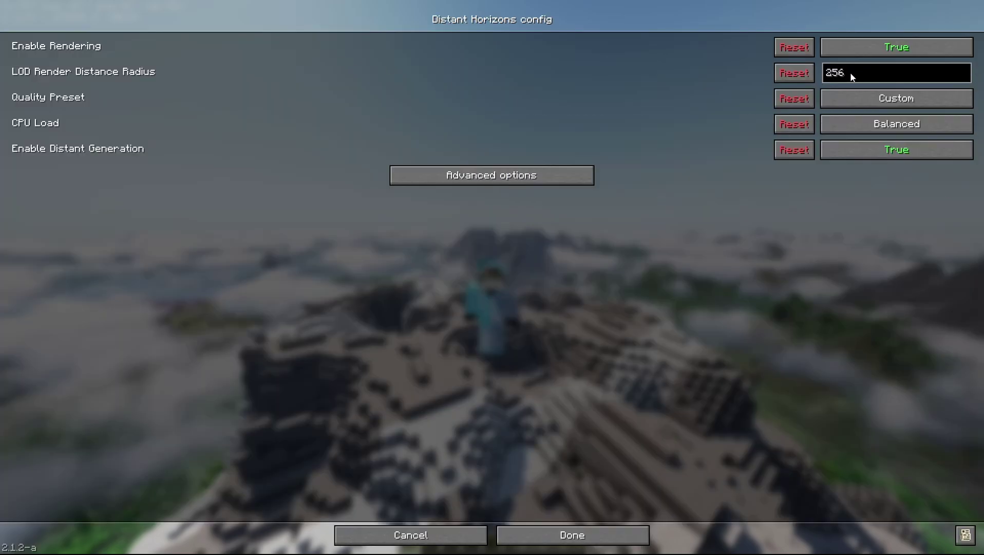
mouse_move(867, 97)
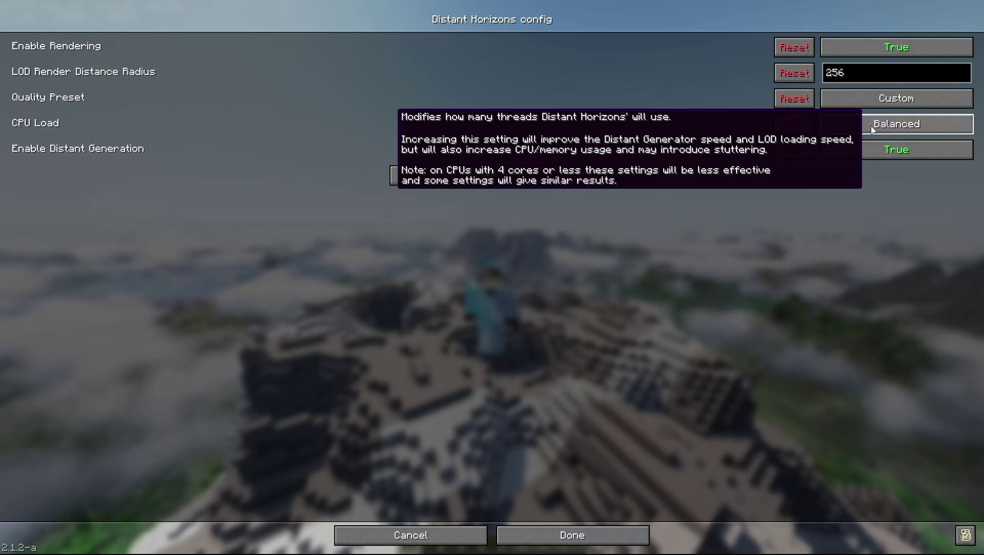
left_click(585, 538)
left_click(565, 537)
key("Escape")
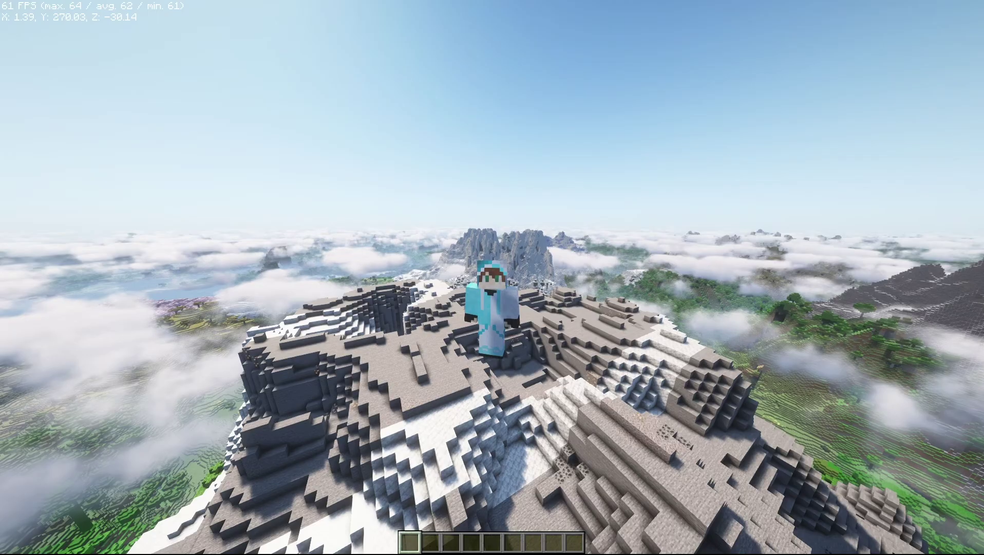
Display the debug overlay to examine the version, hardware and shader information, and hide it again
key("F3")
key("t")
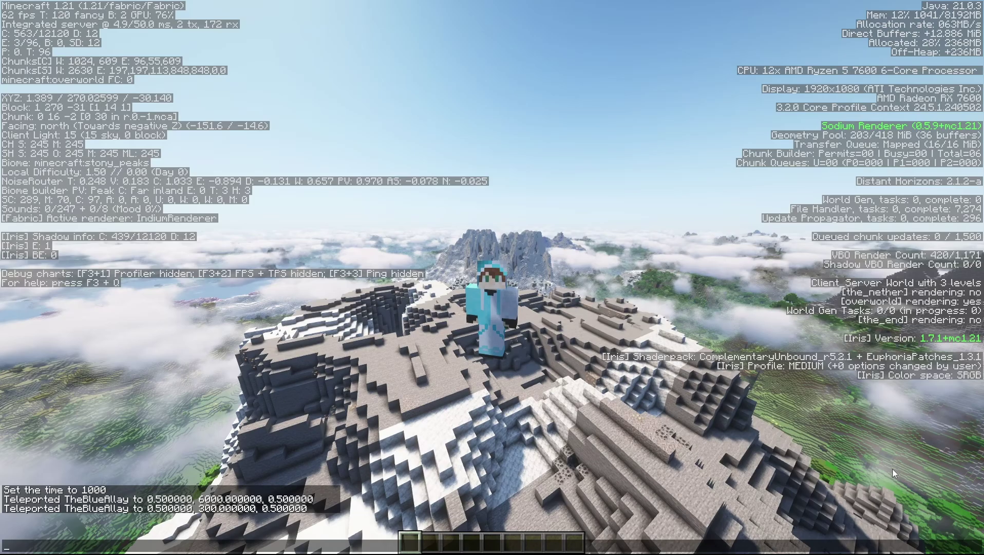
key("Escape")
key("Escape")
key("Escape")
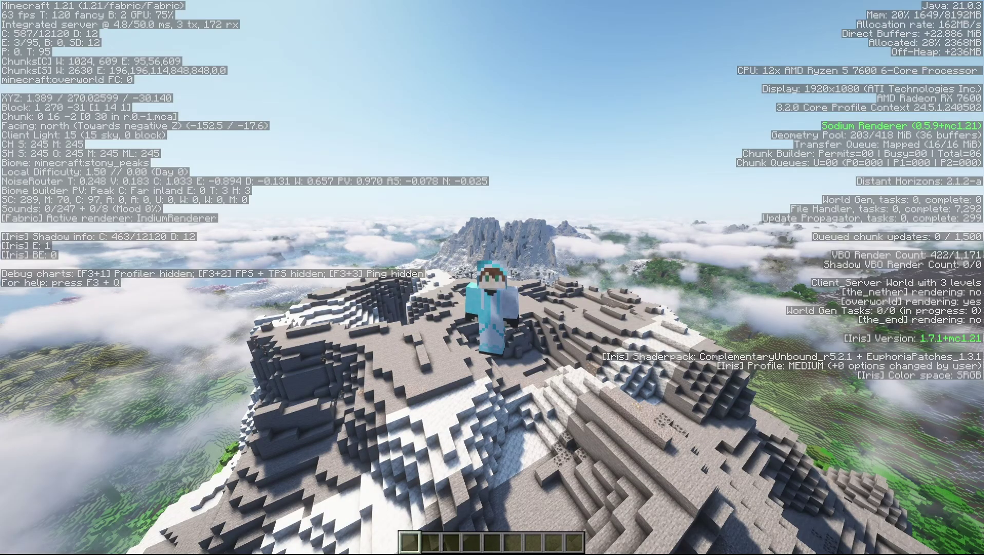
key("F3")
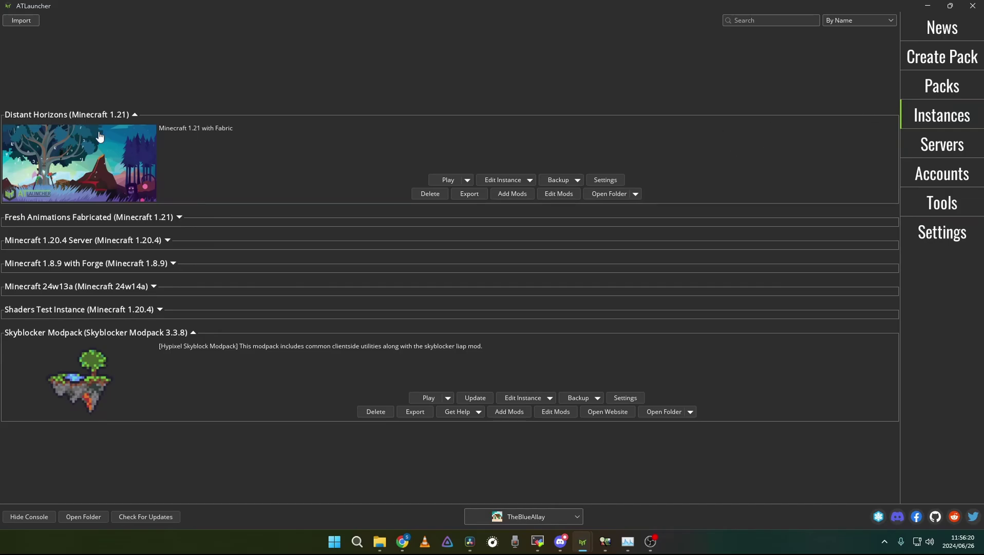
Browse the Modrinth mods available to add to the Distant Horizons instance in ATLauncher
left_click(935, 55)
left_click(514, 198)
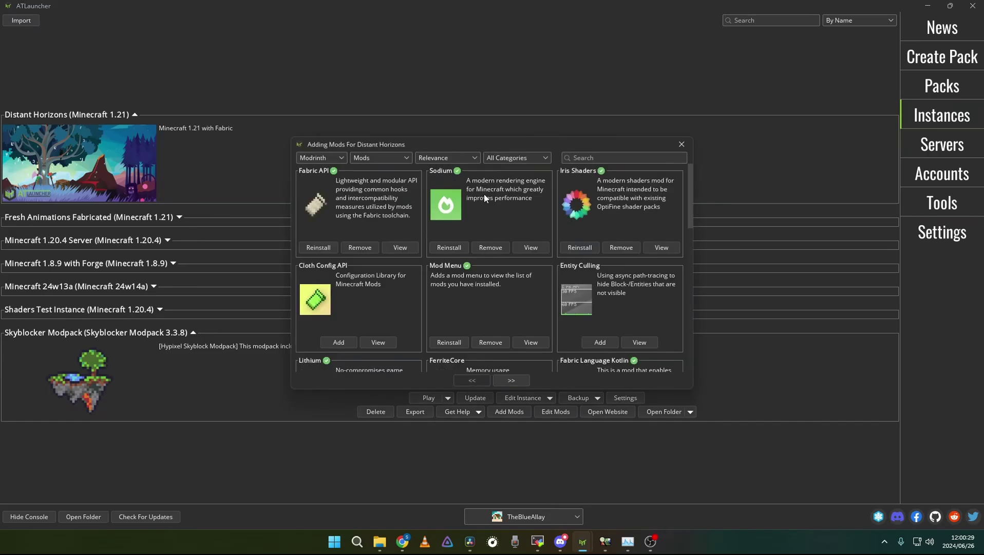
scroll(487, 211, "down", 5)
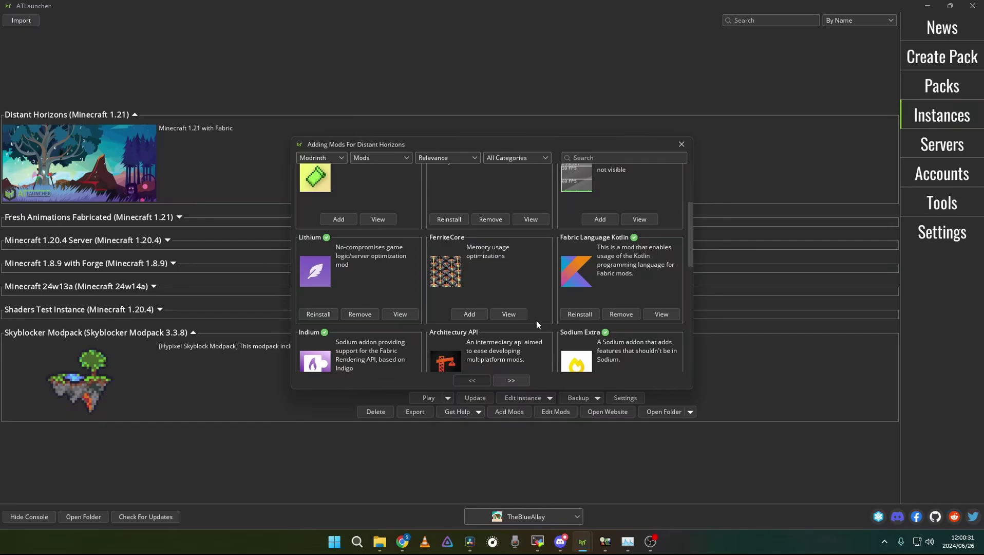
scroll(621, 276, "up", 5)
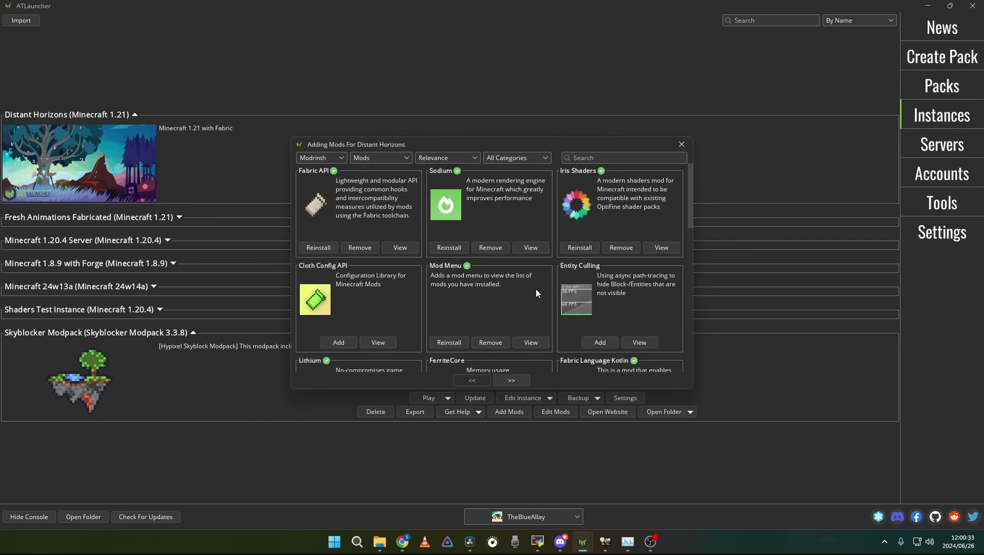
Search the Modrinth mods for "c2me" and for "noi", and close the mod browser
left_click(582, 157)
left_click(596, 163)
type("c2me")
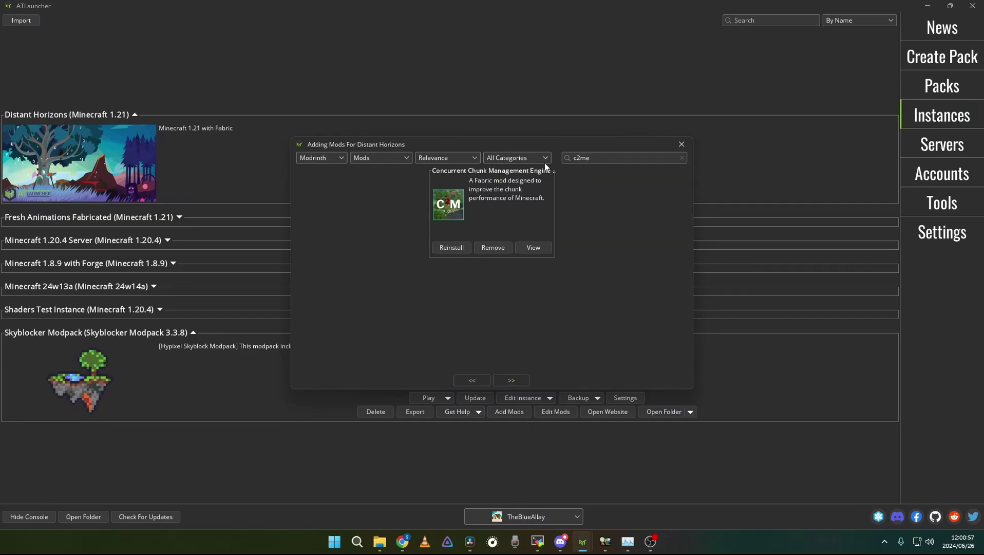
double_click(574, 156)
type("noi")
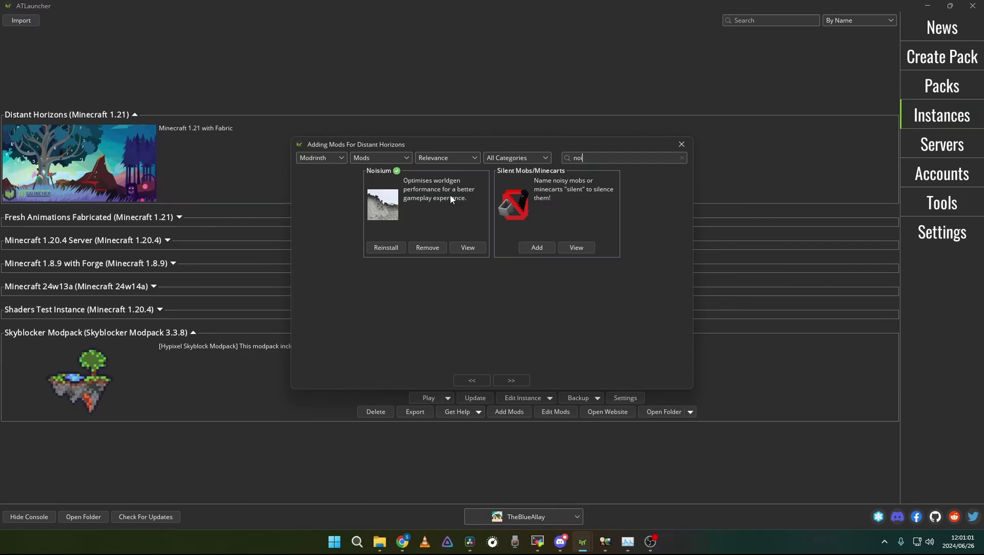
left_click(679, 145)
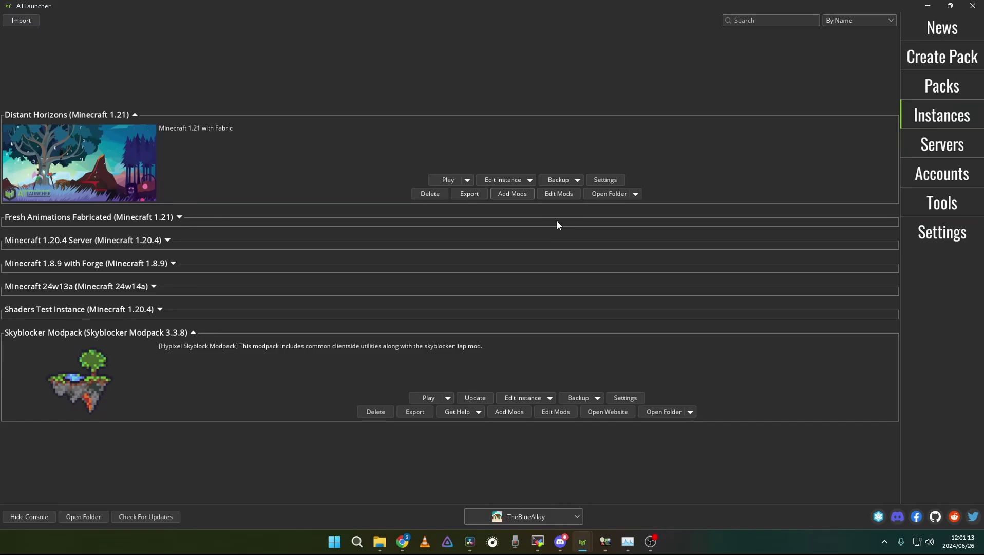
Reopen the mod browser for the Distant Horizons instance and search for "dis"
left_click(532, 194)
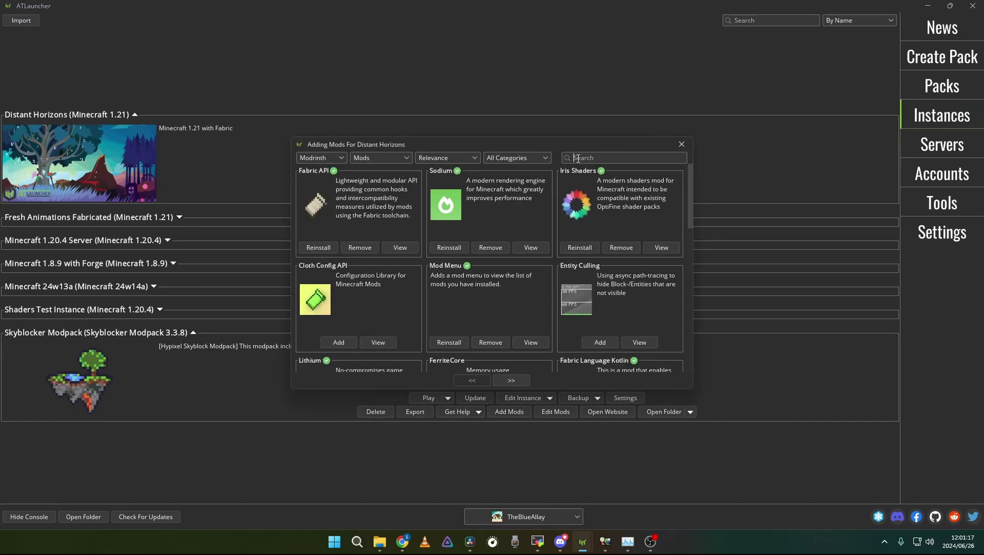
left_click(577, 157)
type("dis")
key("Return")
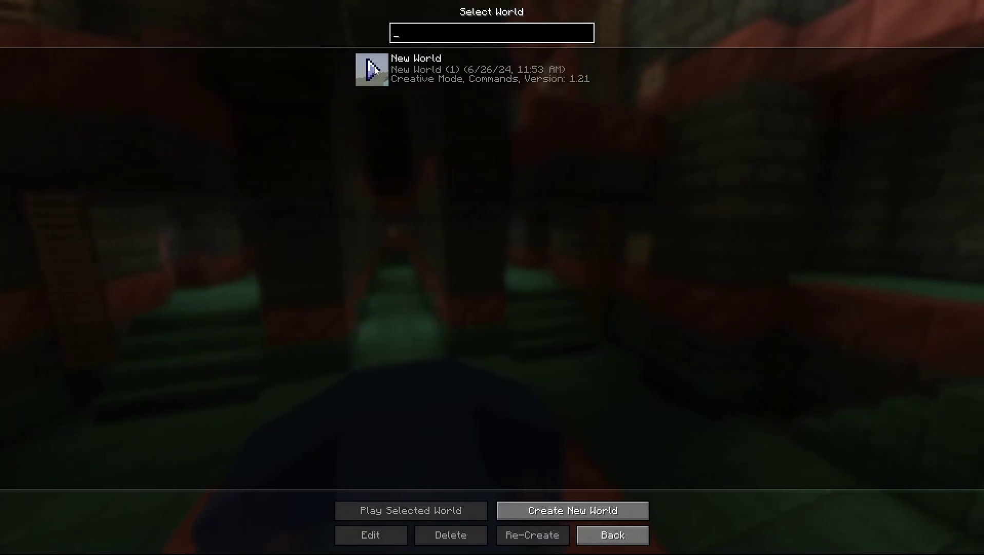
Load the world "New World" in Minecraft and bring up the Distant Horizons config
double_click(375, 70)
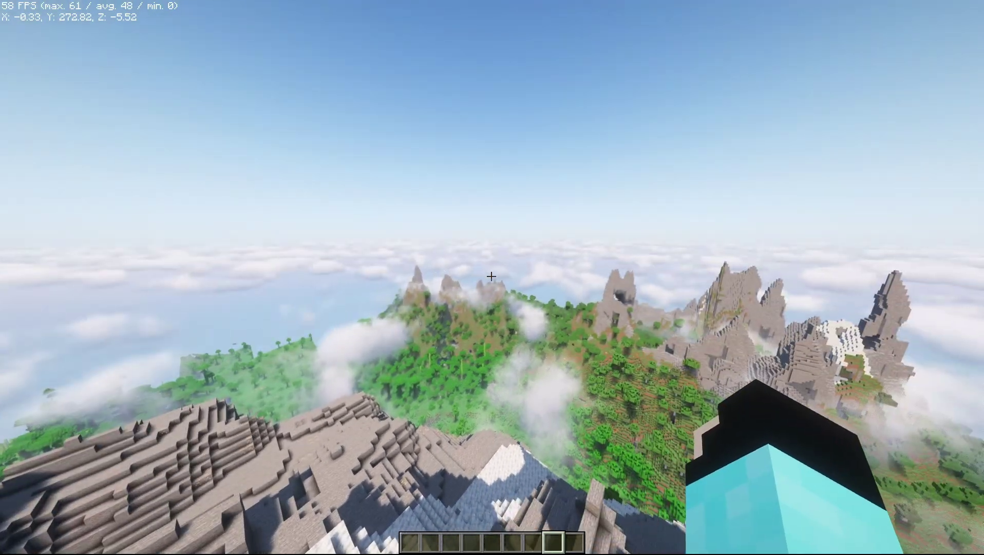
key("Escape")
left_click(439, 230)
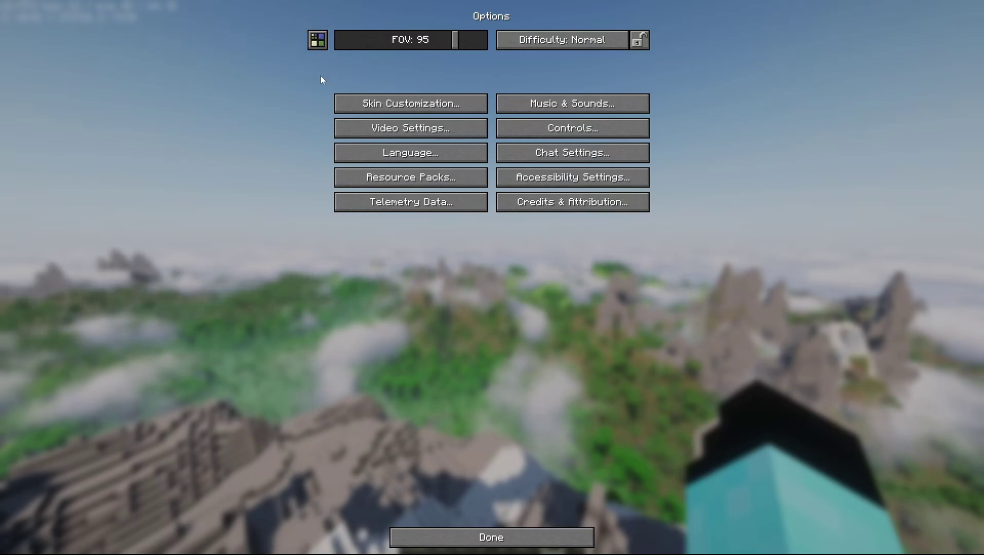
left_click(323, 40)
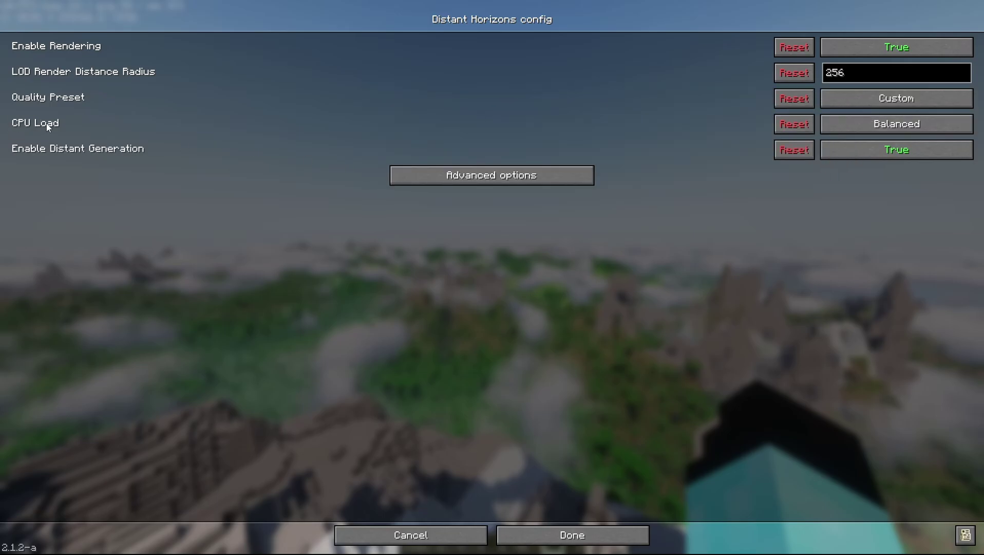
Try the CPU Load presets Aggressive and I Paid For The Whole CPU, return it to Balanced, and resume the game
left_click(836, 124)
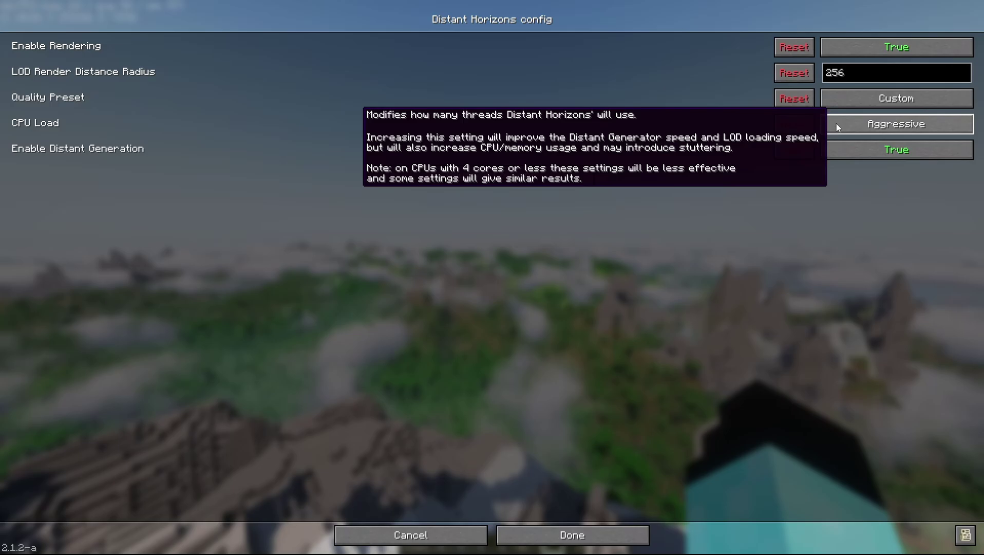
left_click(836, 124)
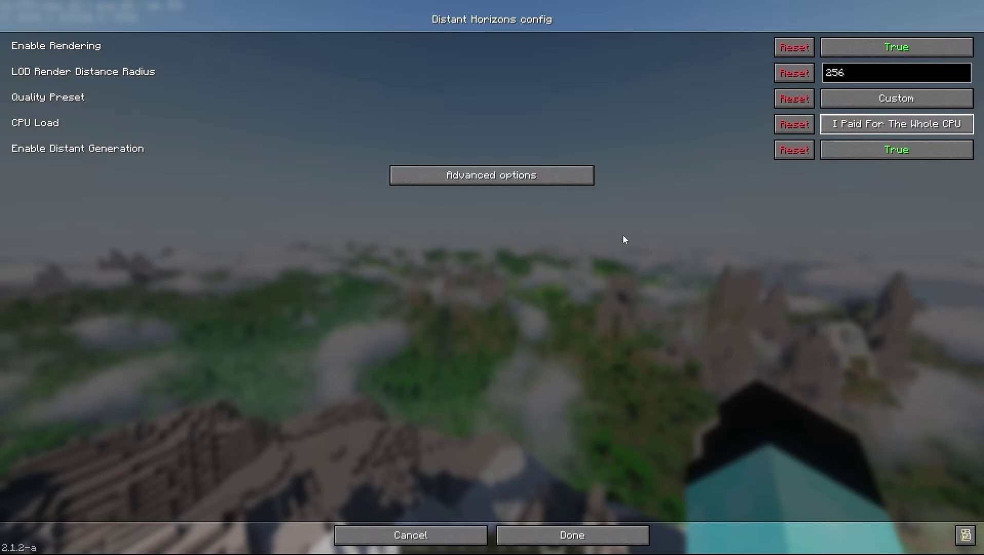
mouse_move(895, 127)
left_click(878, 126)
left_click(878, 127)
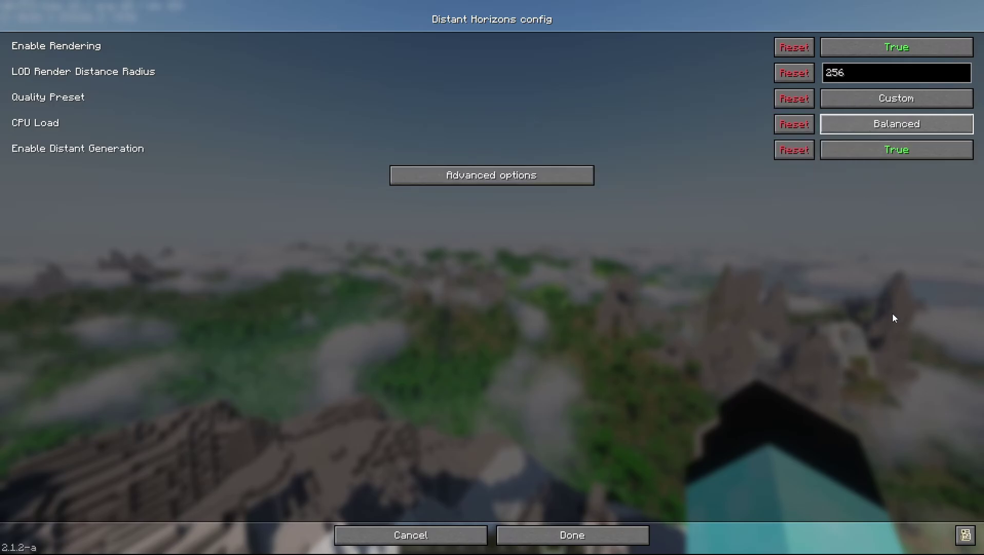
left_click(558, 541)
left_click(515, 533)
left_click(511, 157)
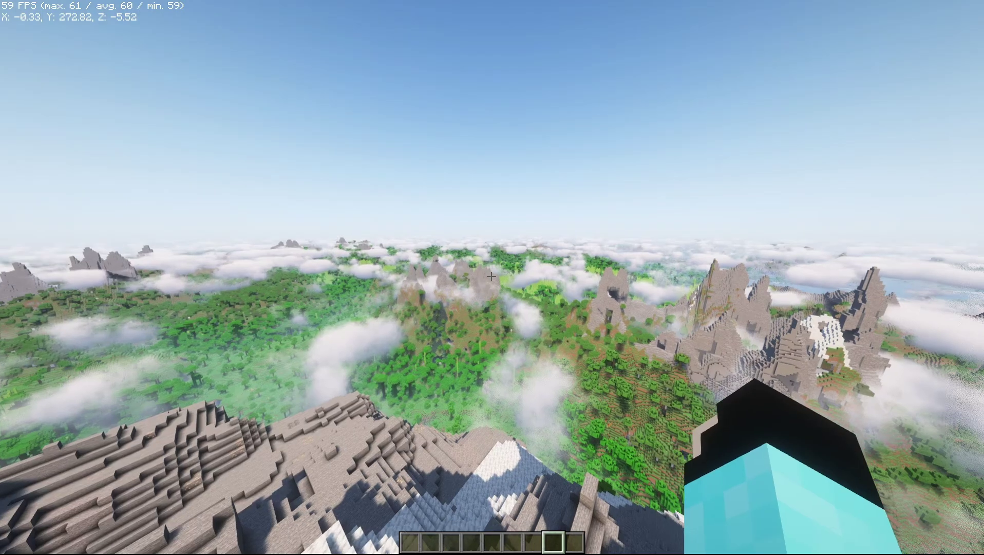
Disable the shaders and examine the terrain below the mountain up close
key("k")
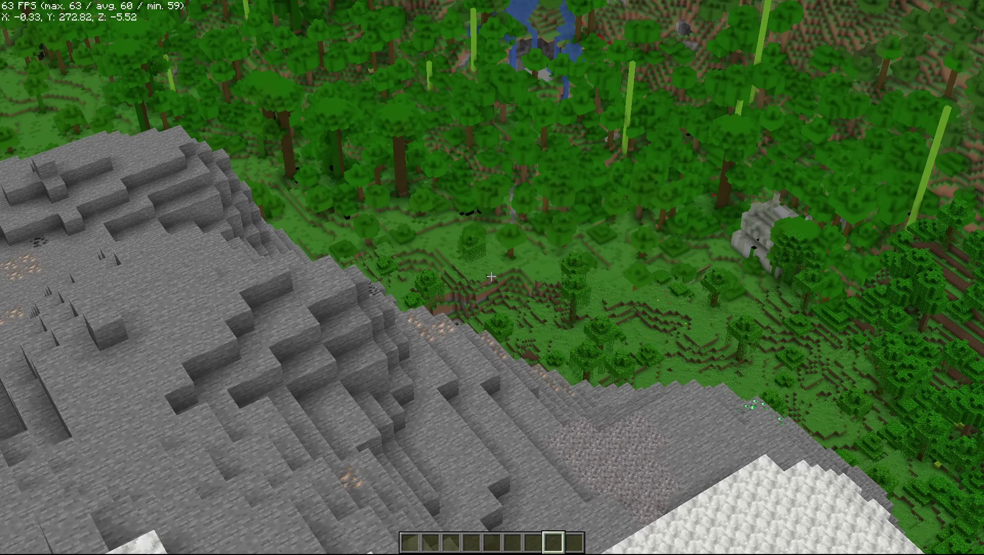
key("c")
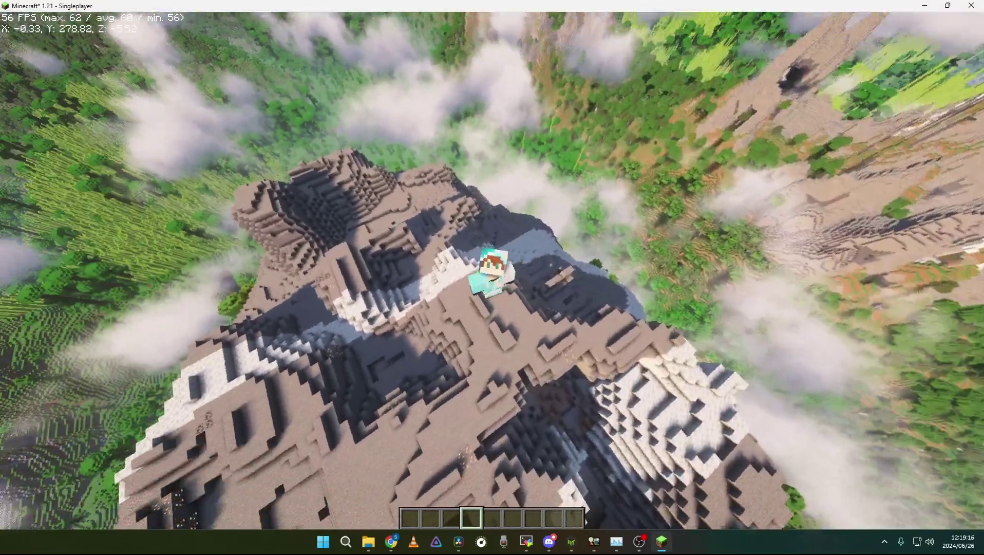
Switch to Cubiomes Viewer to examine a wider area of the seed's biome map, and return to the Minecraft world
key("Escape")
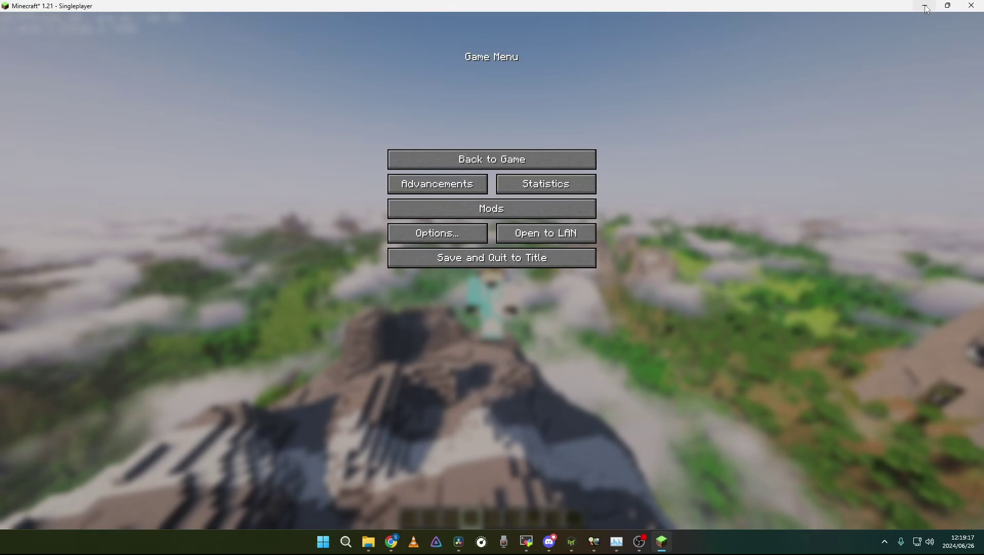
key("alt+Tab")
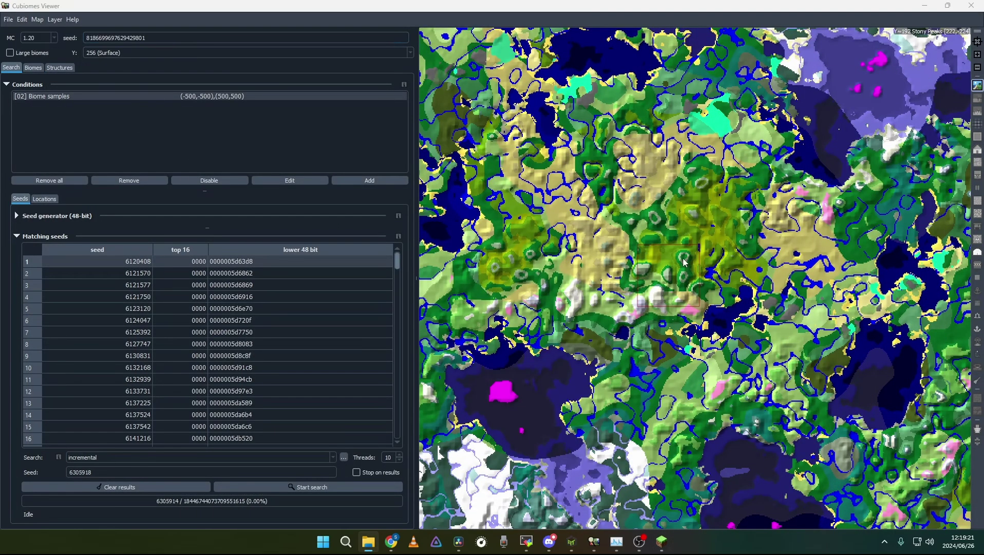
scroll(671, 252, "down", 3)
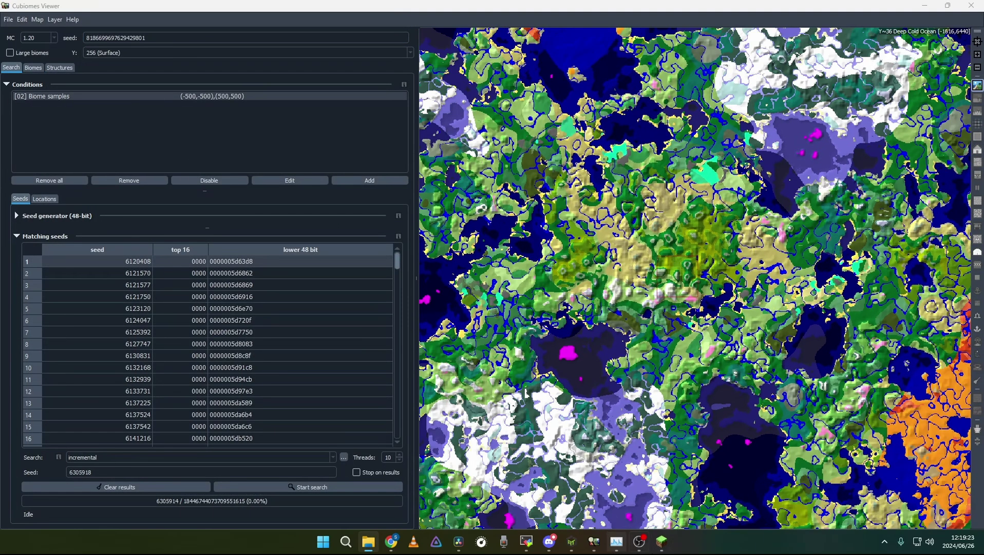
left_click(662, 541)
left_click(496, 158)
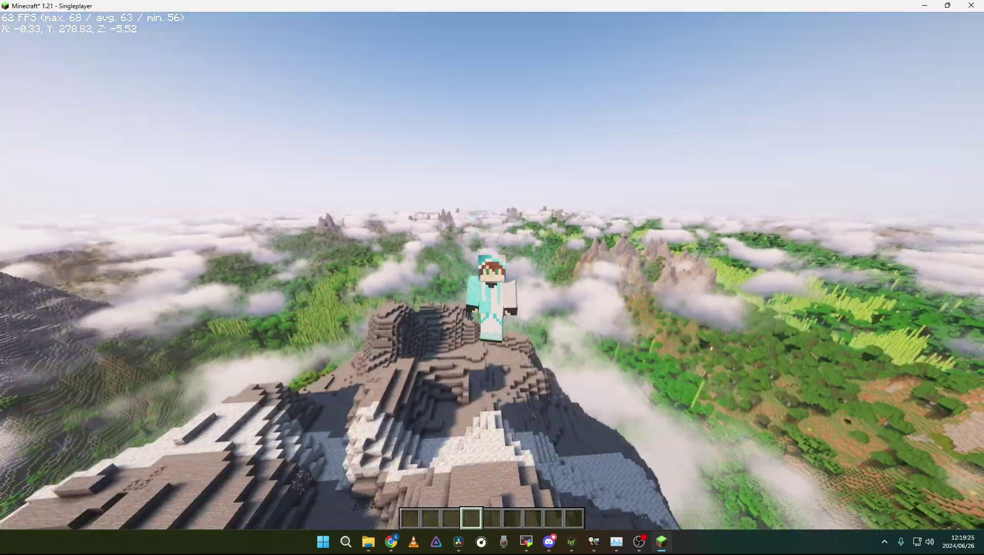
Disable the shaders and teleport the player to 0 6000 0
type("kt")
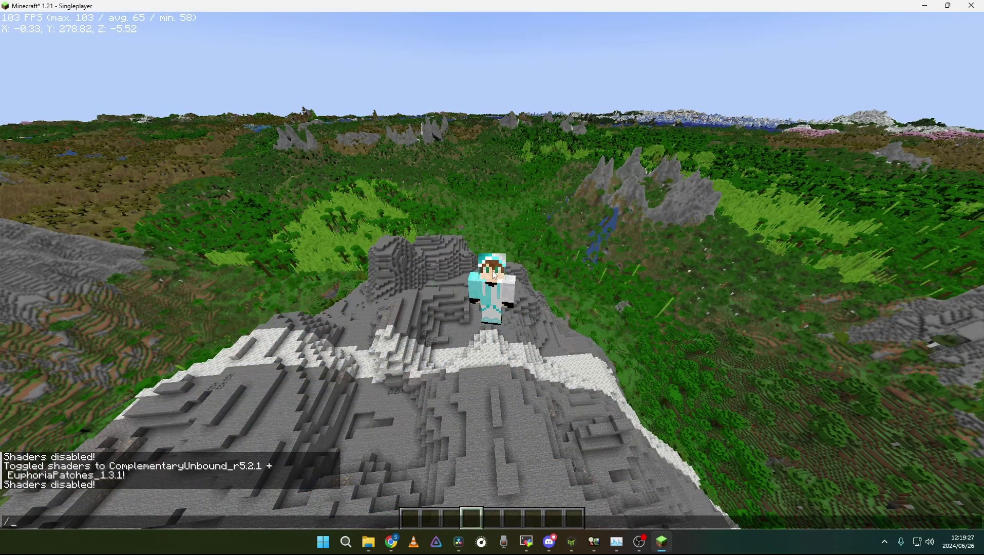
type("/tp 0 6000 0")
key("Return")
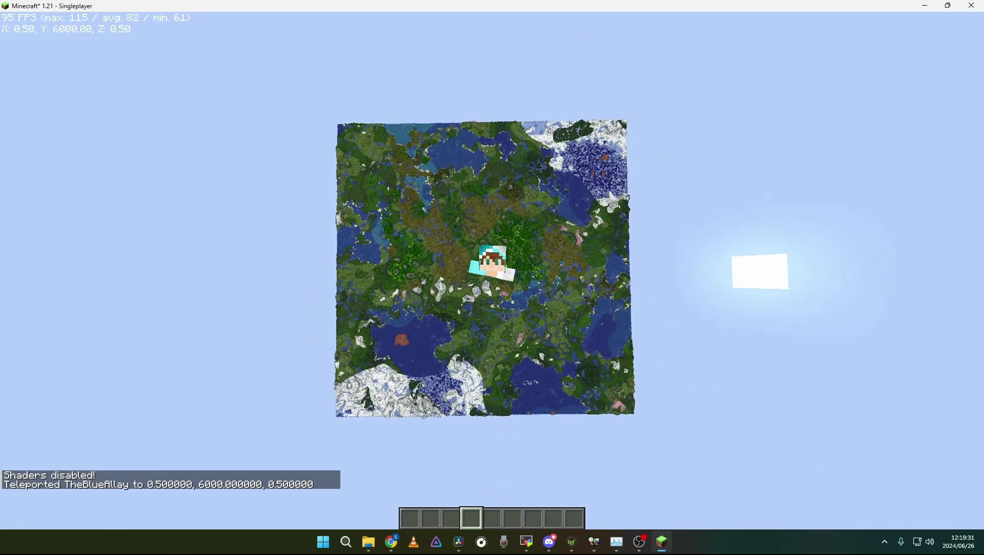
Place the Minecraft window beside the Cubiomes Viewer map, compare the terrain seen from above with it, and minimize Minecraft
key("Escape")
left_click_drag(699, 5, 226, 120)
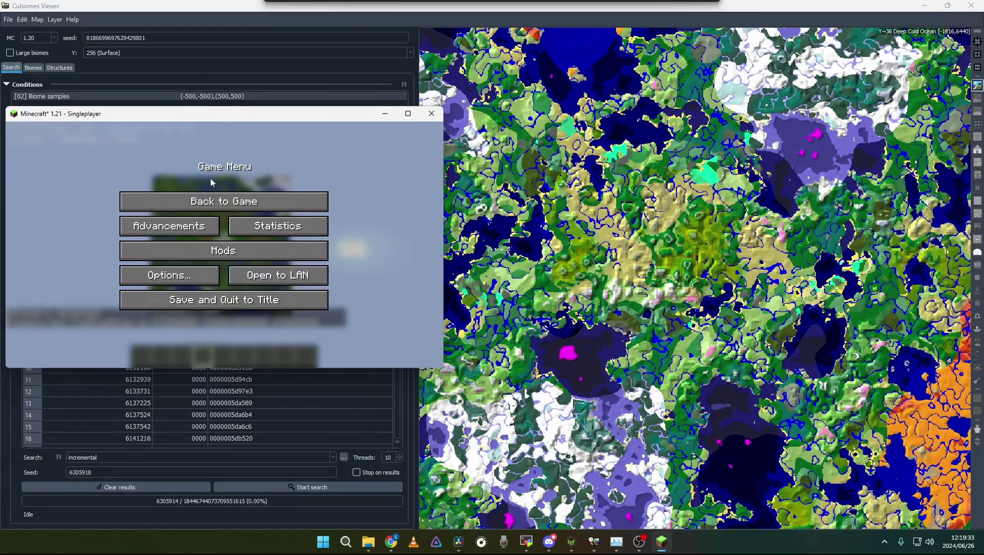
left_click(221, 201)
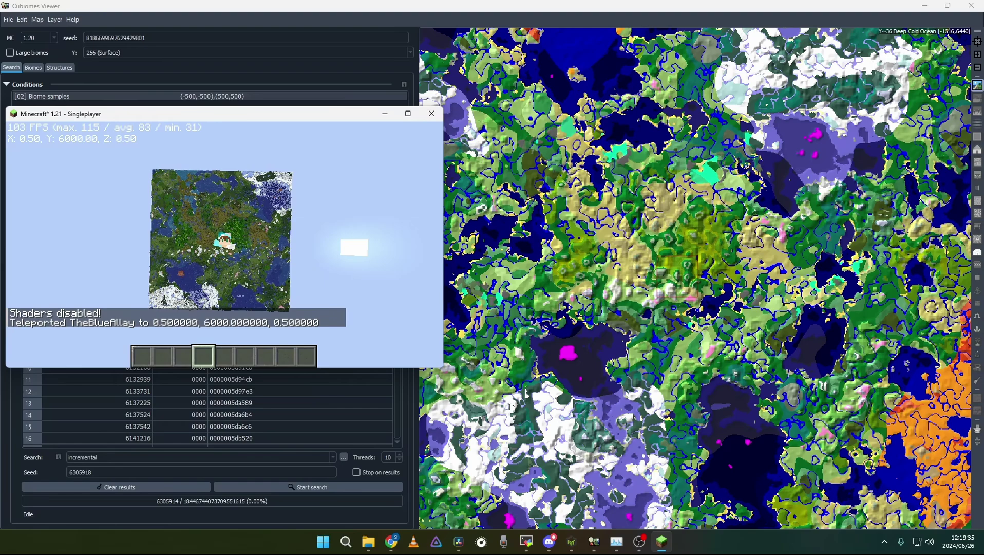
key("t")
left_click(384, 114)
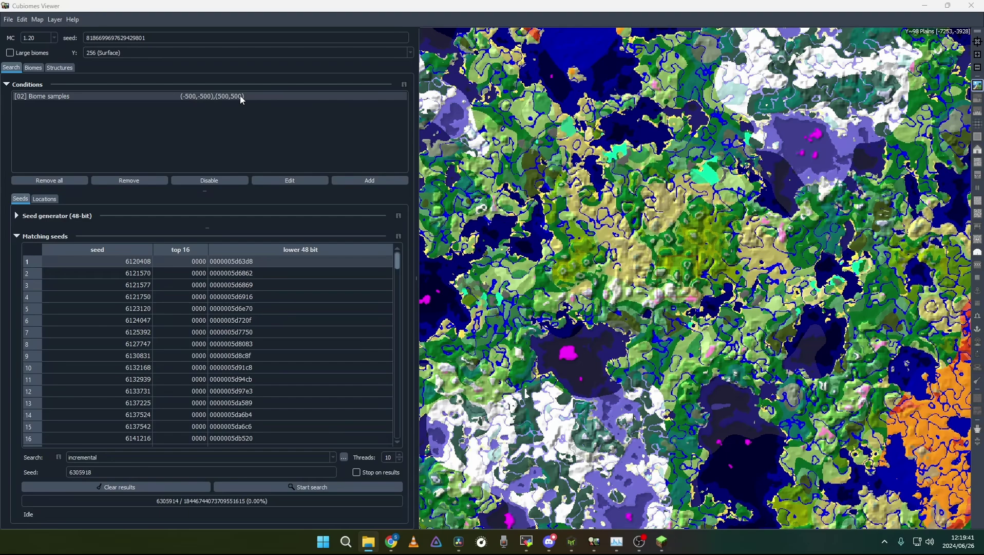
Edit the Biome samples condition to search within a radial distance of 1000 for Badlands, with 50% required coverage and 95% confidence
left_click(240, 96)
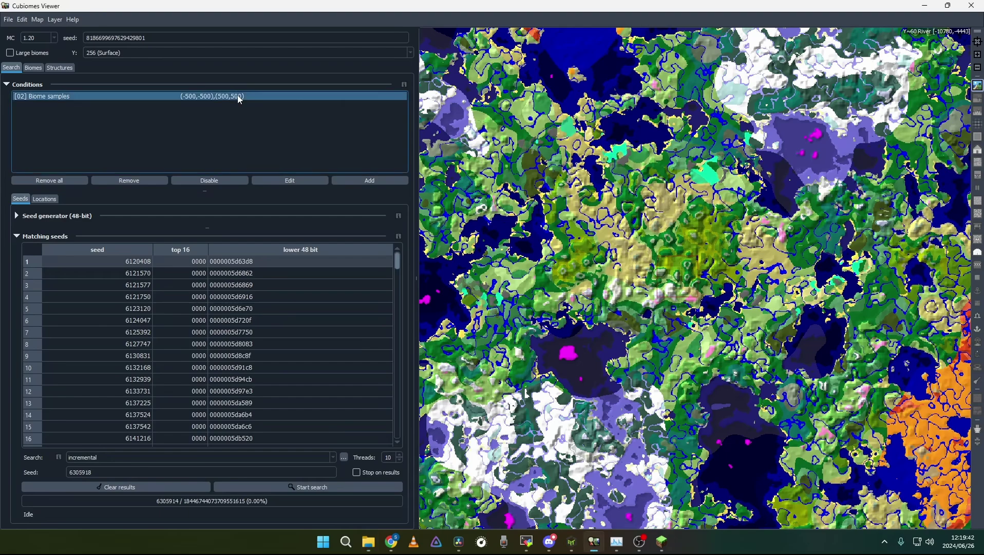
left_click(301, 182)
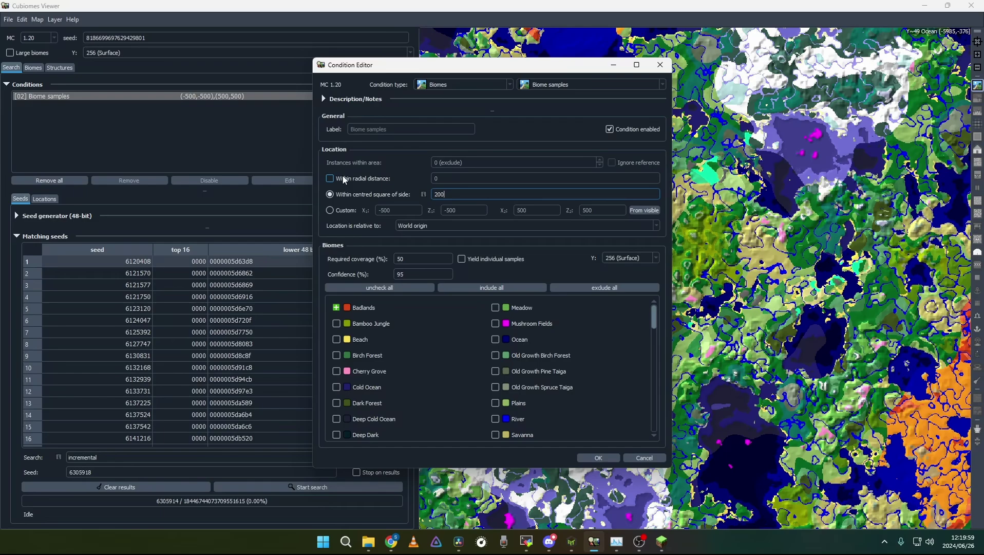
left_click(366, 178)
scroll(384, 346, "down", 3)
scroll(384, 346, "up", 3)
left_click_drag(419, 262, 393, 261)
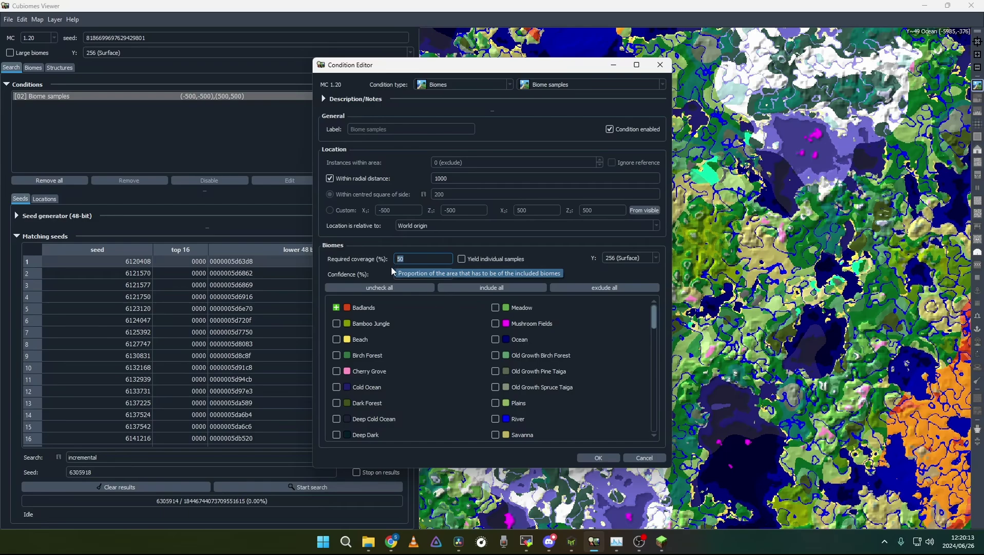
left_click_drag(408, 274, 396, 274)
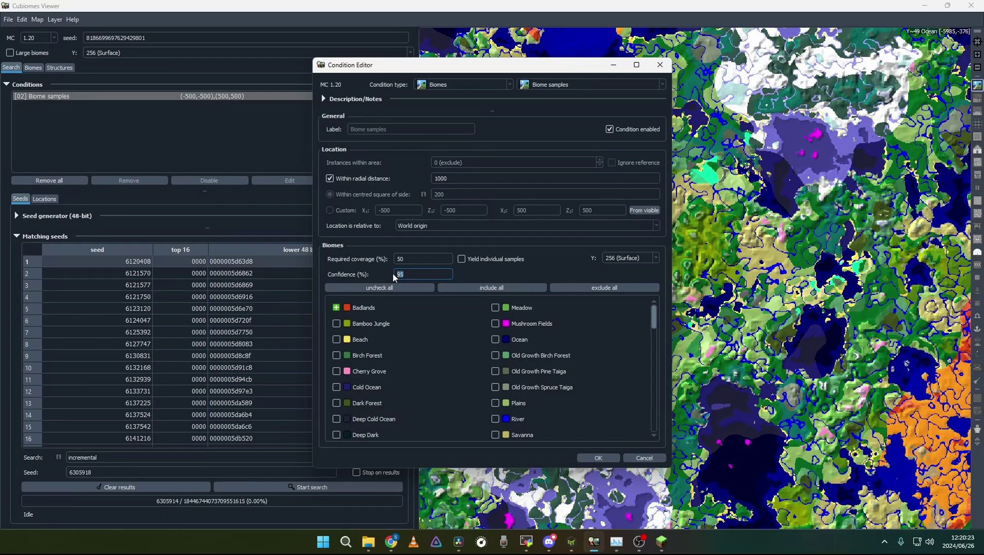
left_click(606, 456)
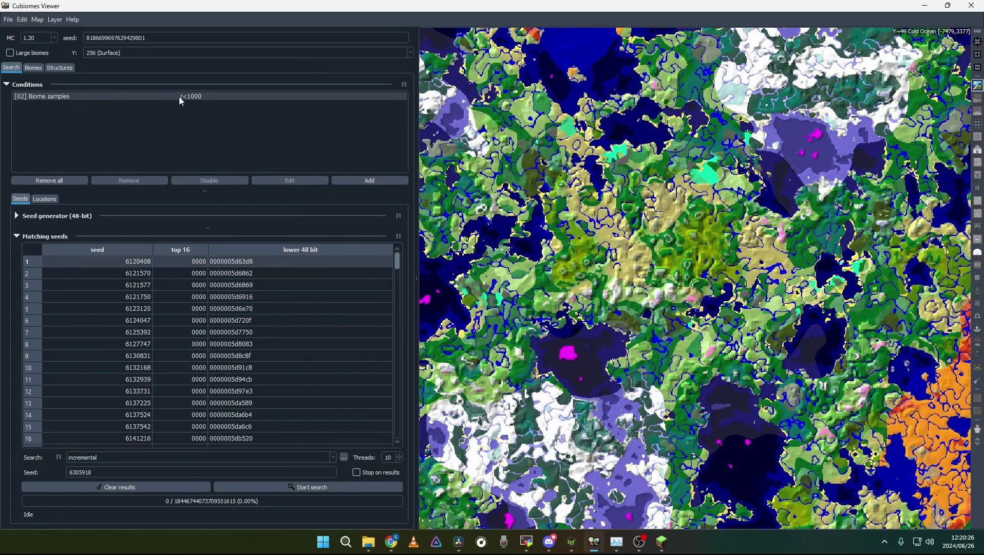
Run the incremental seed search with the edited condition, clear the old matches, and stop the search after new seeds are collected
left_click(296, 490)
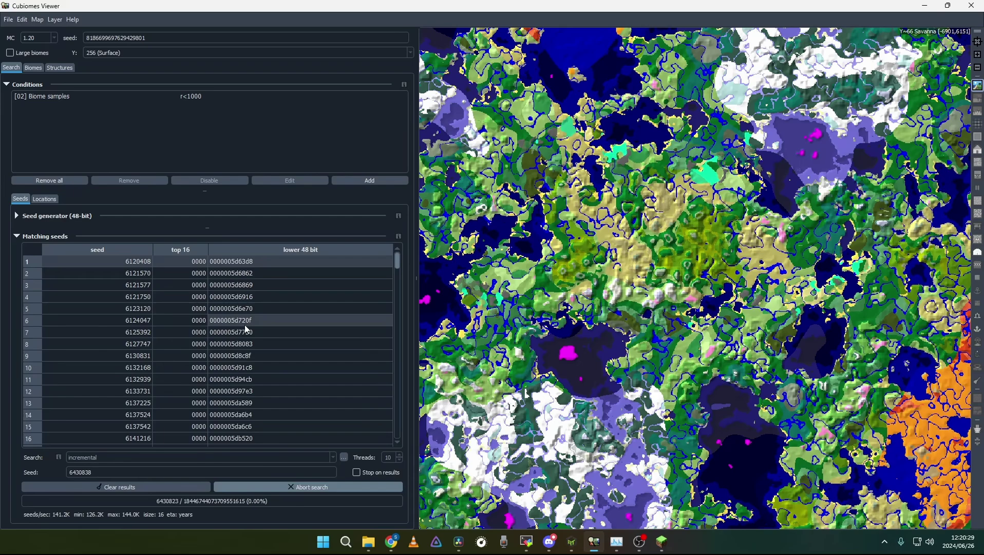
scroll(238, 394, "down", 2)
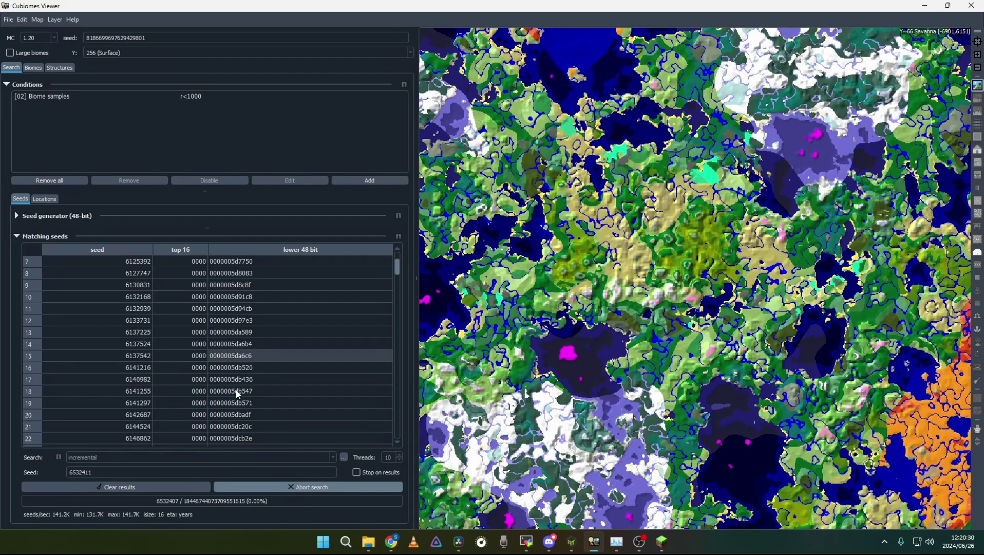
left_click(311, 486)
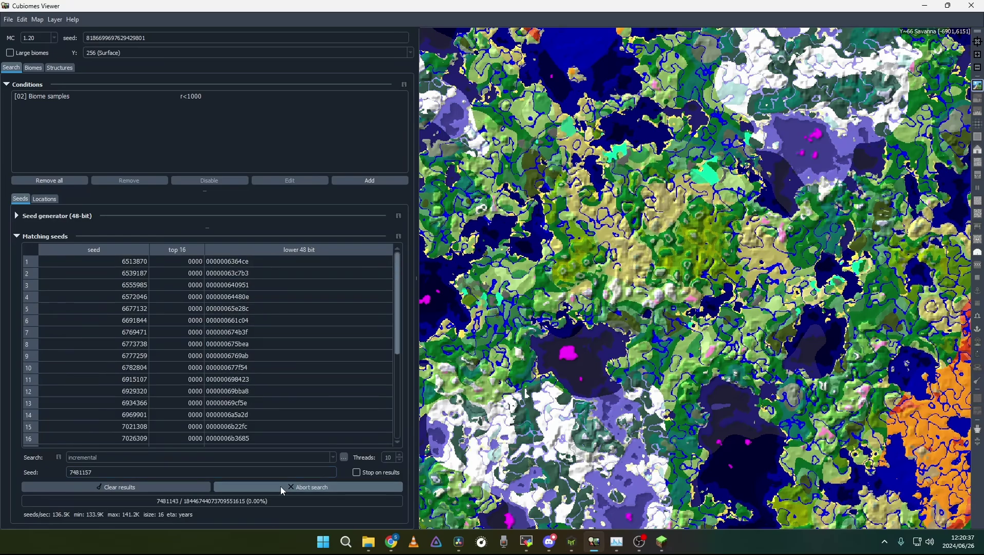
left_click(301, 490)
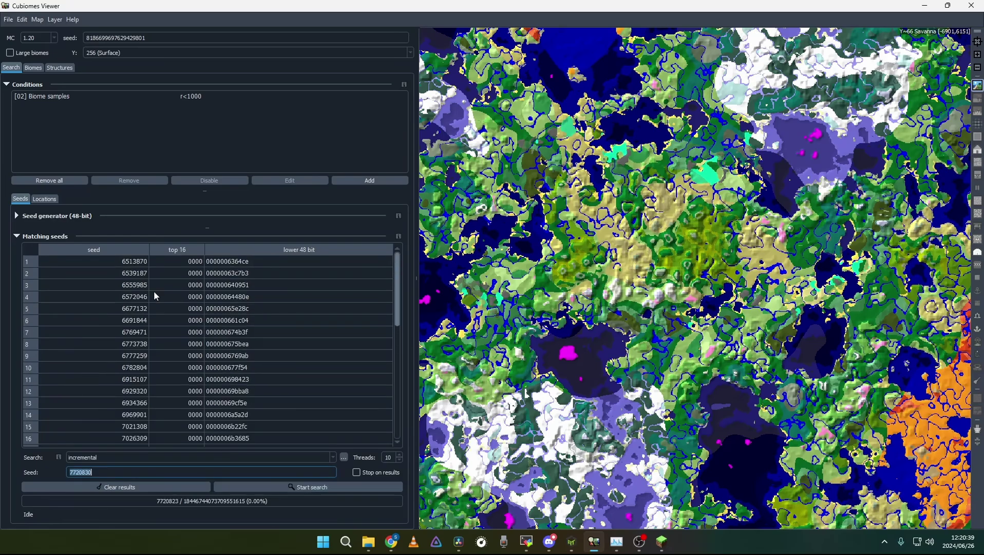
Load matching seed 6513870 and examine its badlands within the area of the Biome samples condition on the map
left_click(128, 263)
scroll(691, 303, "up", 3)
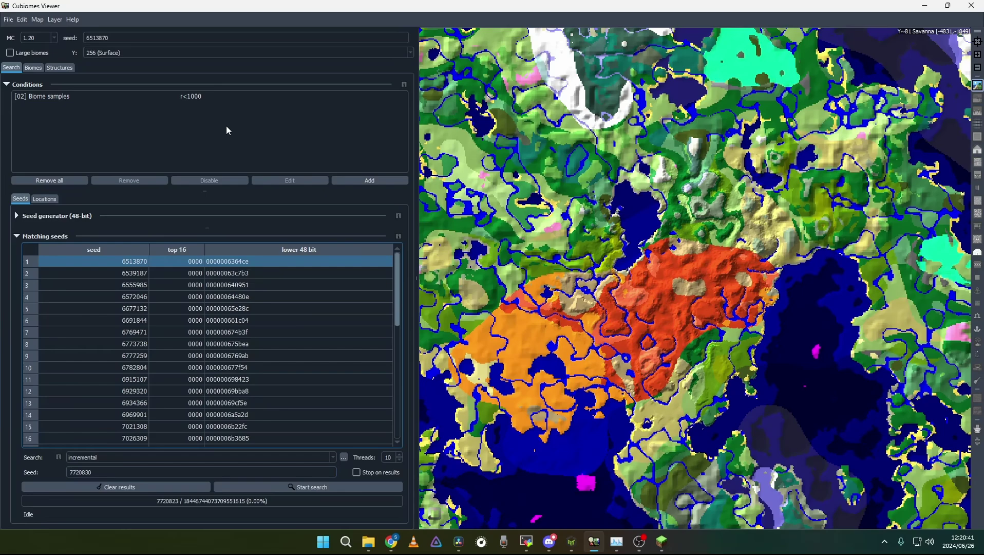
left_click(46, 97)
scroll(630, 281, "up", 1)
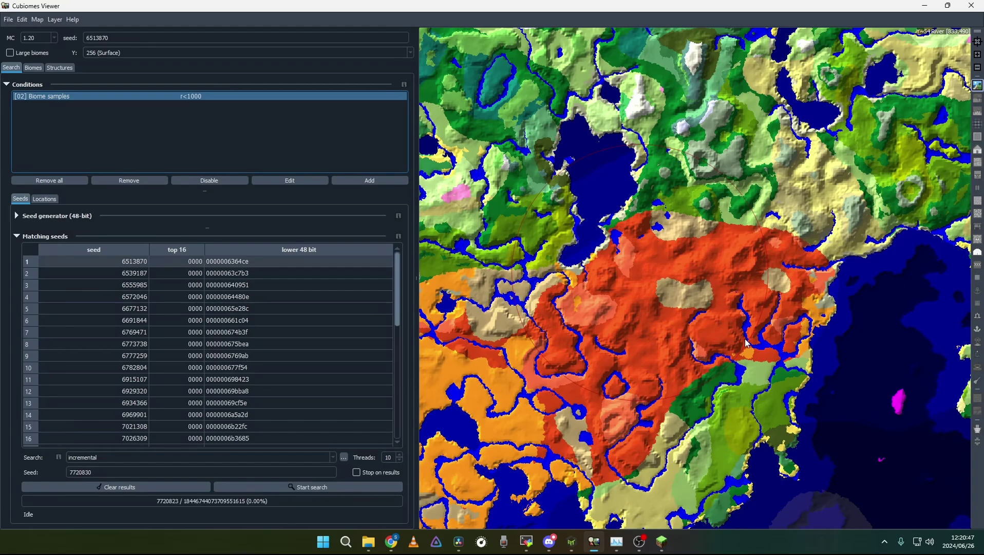
scroll(607, 302, "up", 2)
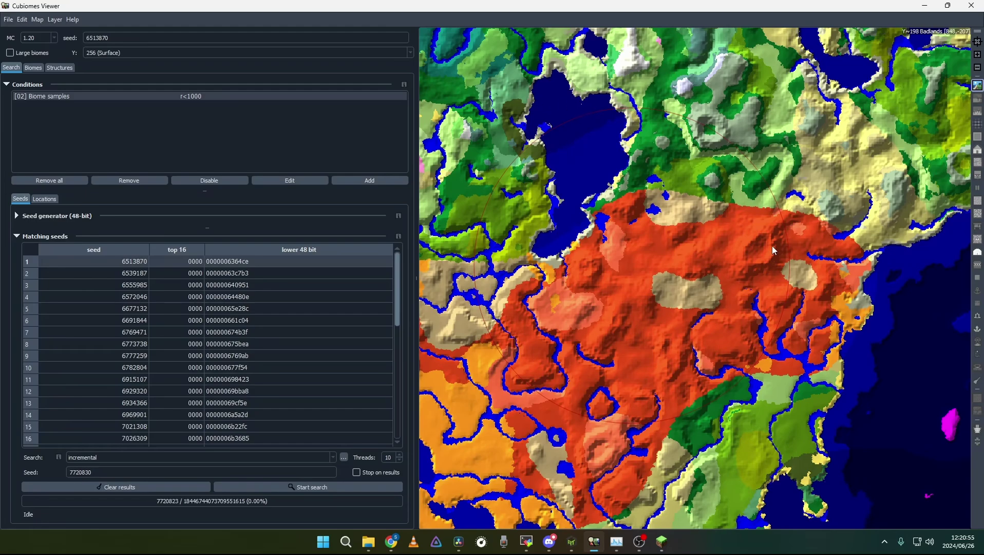
Compare the biome maps of further matching seeds, including 6782804 and 6969901, and select the seed number of 6969901
left_click(122, 296)
left_click(131, 332)
left_click(138, 368)
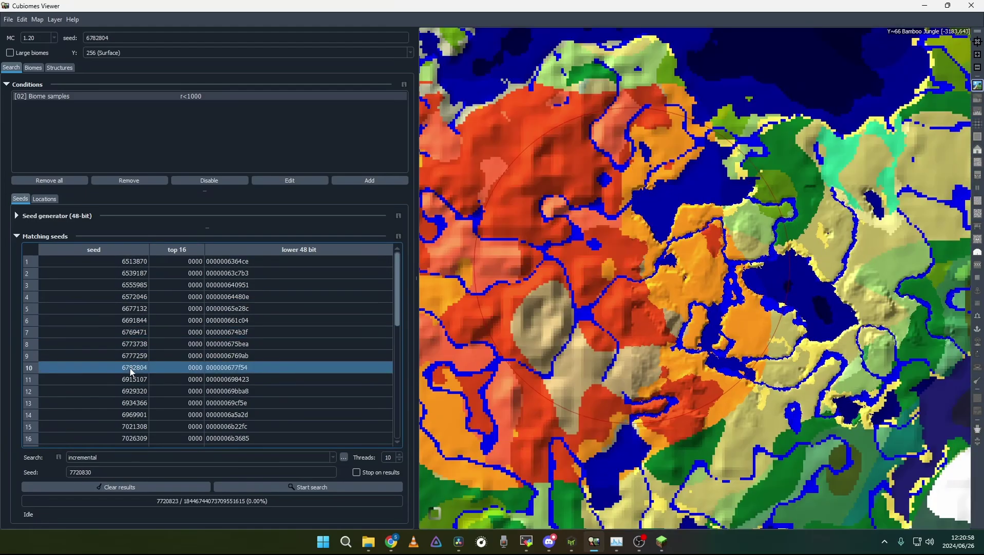
left_click(120, 403)
left_click(114, 416)
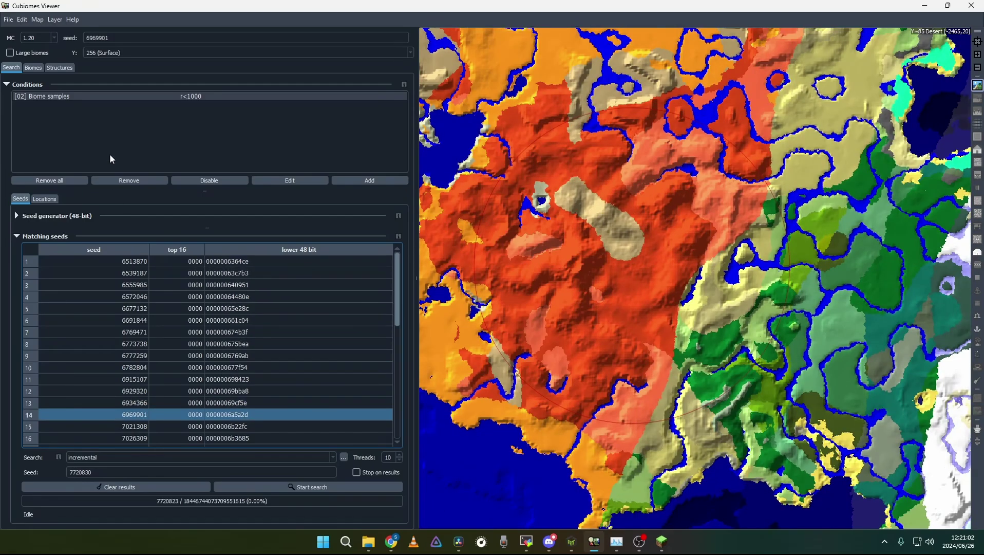
left_click_drag(111, 38, 81, 40)
Preview the biome maps of matching seeds 6773738, 6934366 and 7021308
left_click(112, 343)
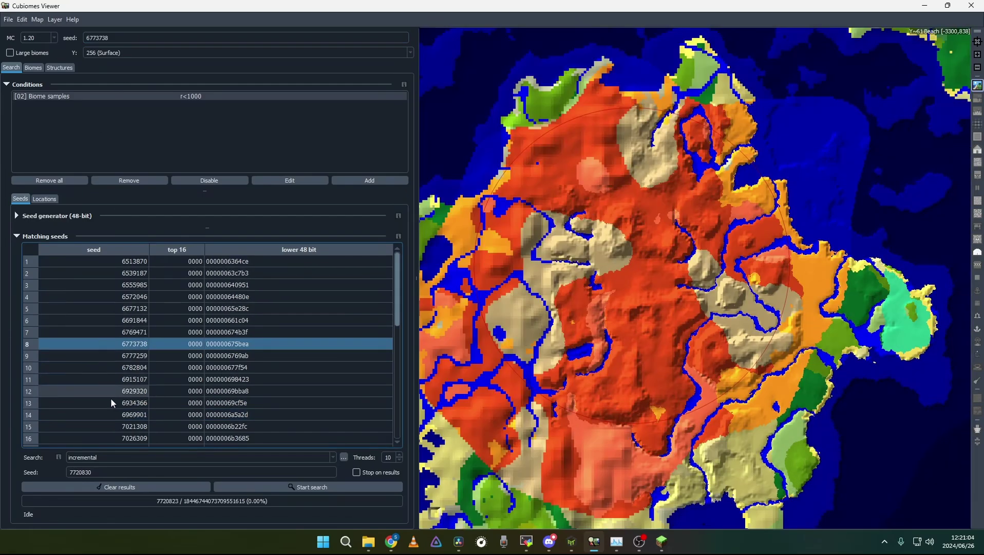
left_click(112, 403)
left_click(113, 426)
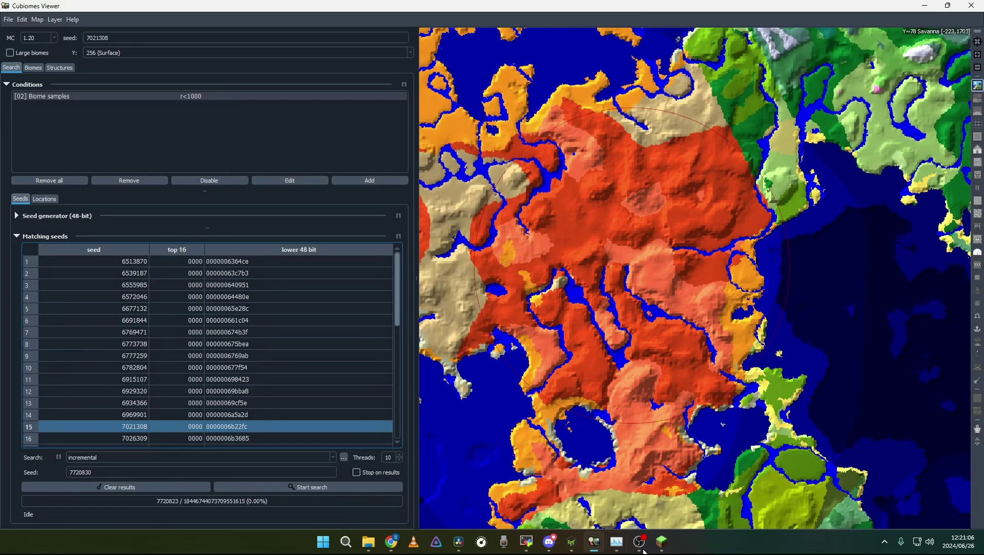